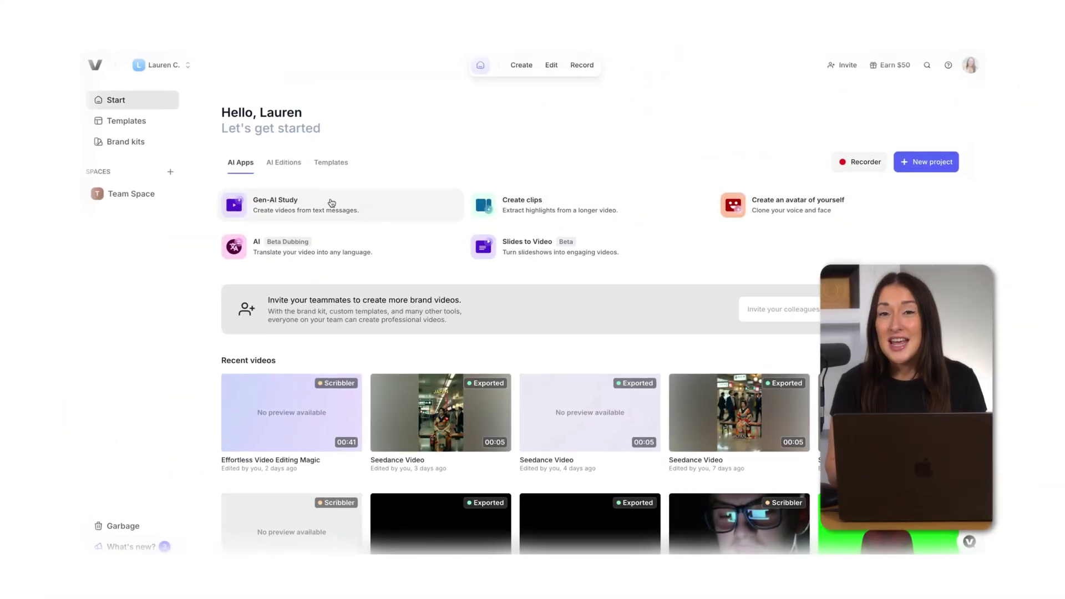
Enter a prompt for an upbeat, modern promo of the AI editing tool and generate the draft
{"action": "left_click", "coordinate": [331, 204]}
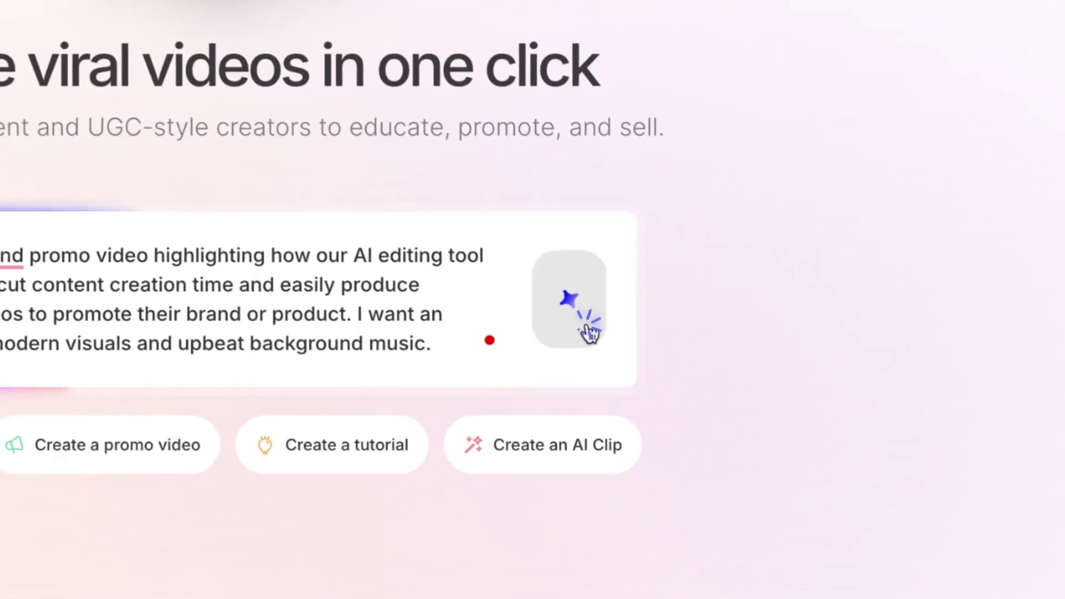
{"action": "left_click", "coordinate": [702, 396]}
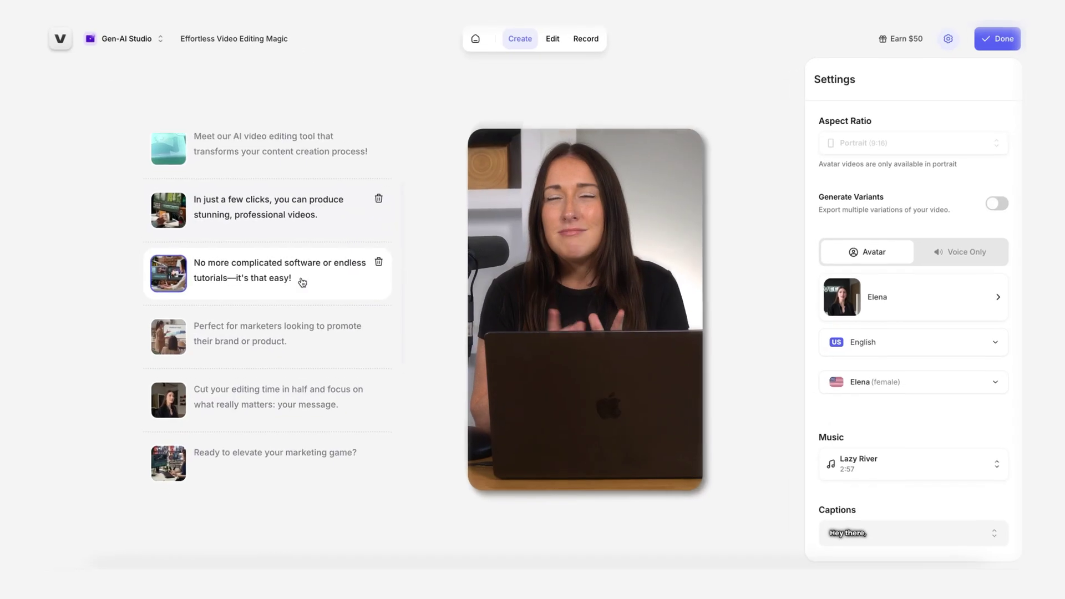
Scroll through the six-scene script to its closing line
{"action": "scroll", "coordinate": [301, 281], "scroll_direction": "down", "scroll_amount": 2}
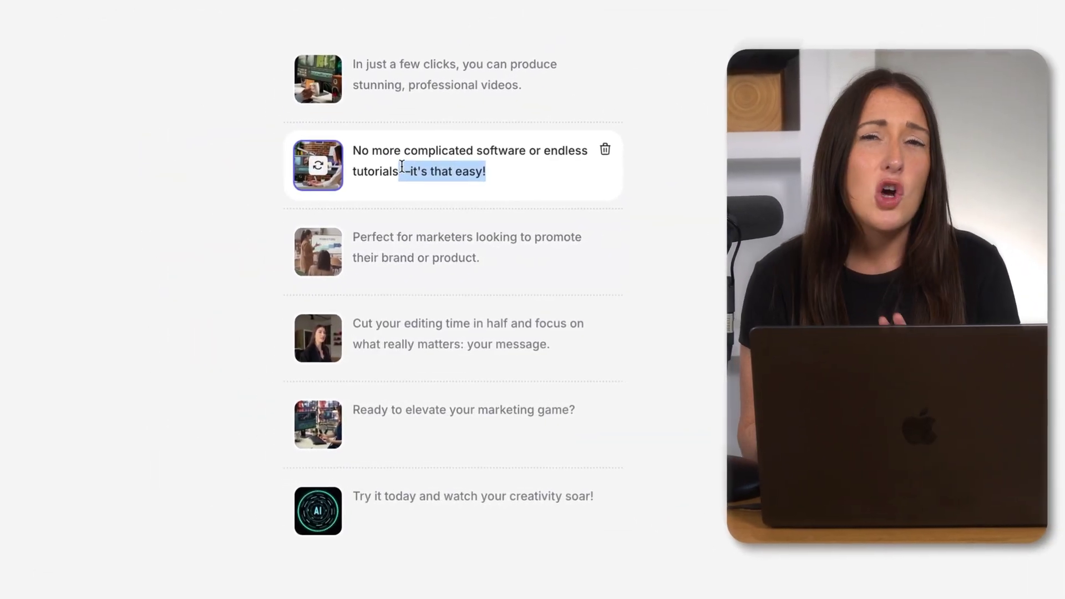
Make Emily the on-screen presenting avatar with English narration
{"action": "scroll", "coordinate": [395, 171], "scroll_direction": "down", "scroll_amount": 3}
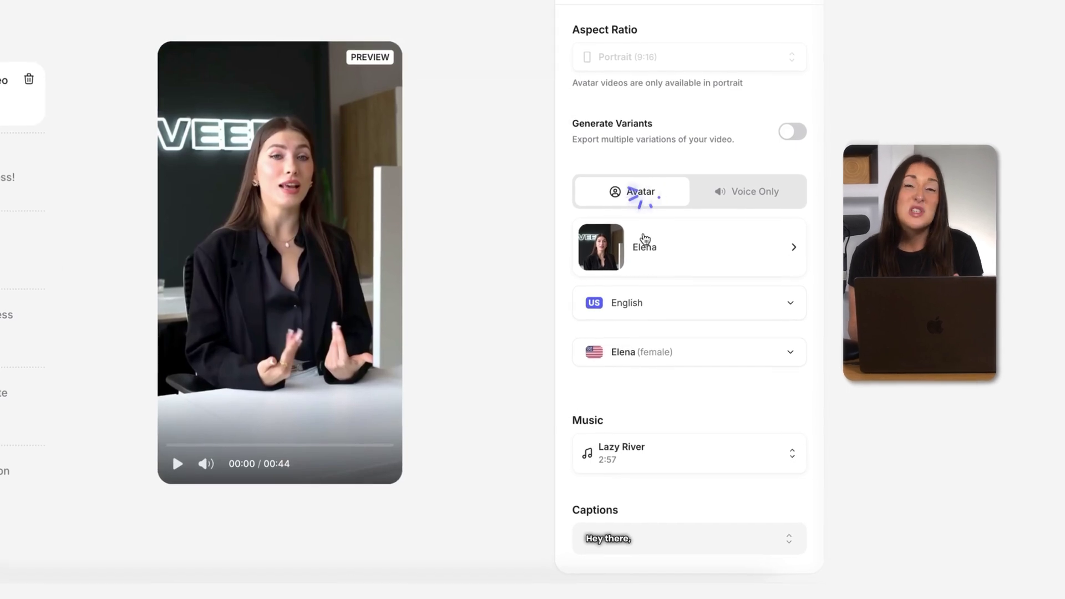
{"action": "left_click", "coordinate": [644, 238]}
{"action": "scroll", "coordinate": [511, 269], "scroll_direction": "down", "scroll_amount": 5}
{"action": "left_click", "coordinate": [401, 302]}
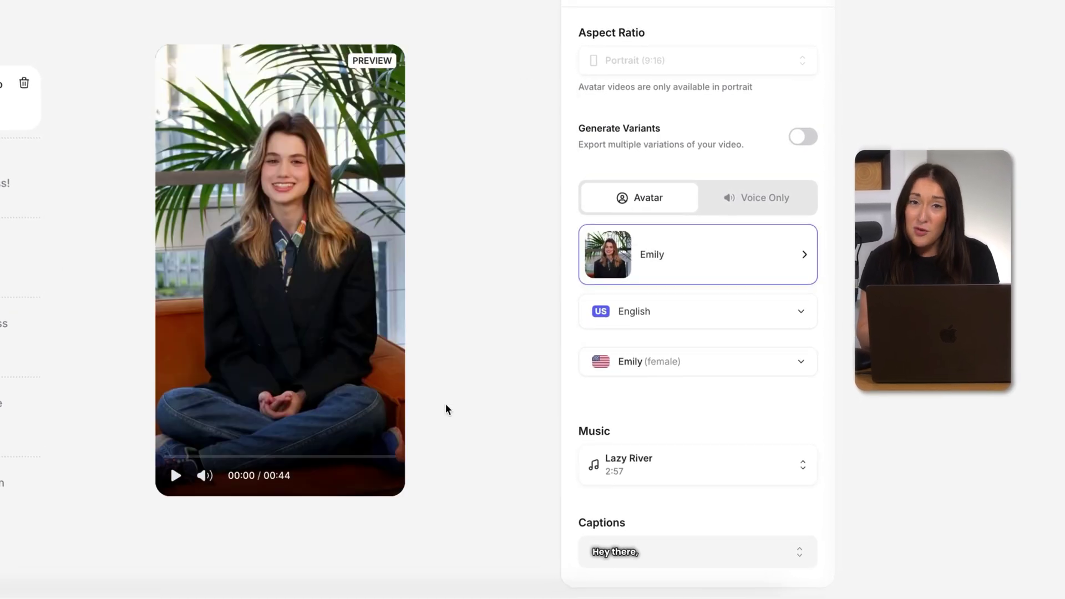
{"action": "left_click", "coordinate": [756, 198]}
{"action": "left_click", "coordinate": [809, 228]}
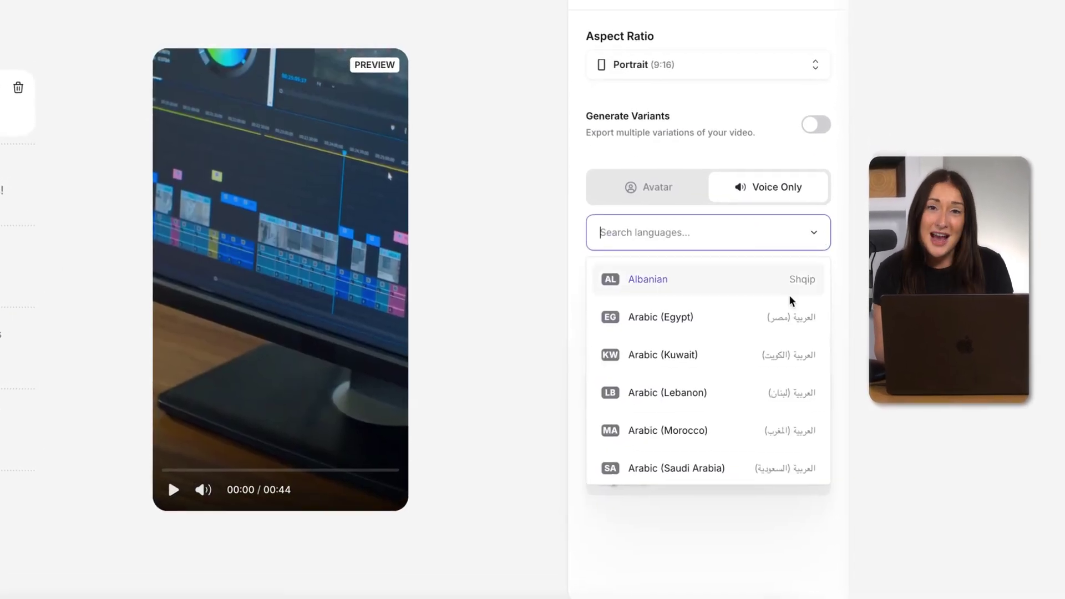
{"action": "scroll", "coordinate": [768, 321], "scroll_direction": "down", "scroll_amount": 10}
{"action": "left_click", "coordinate": [777, 310]}
{"action": "left_click", "coordinate": [804, 283]}
{"action": "scroll", "coordinate": [751, 452], "scroll_direction": "down", "scroll_amount": 4}
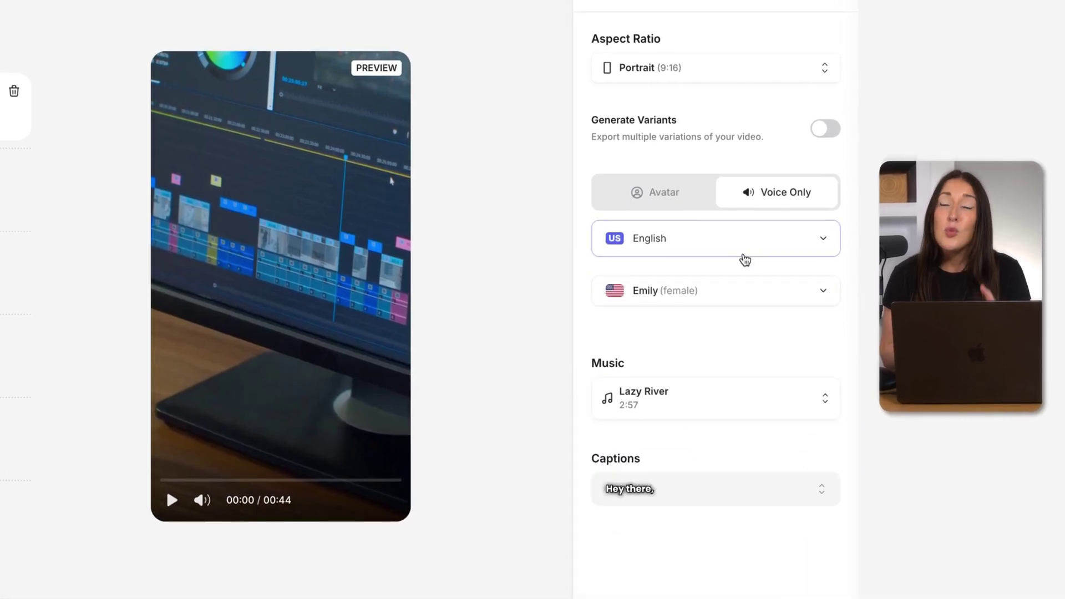
{"action": "left_click", "coordinate": [654, 190]}
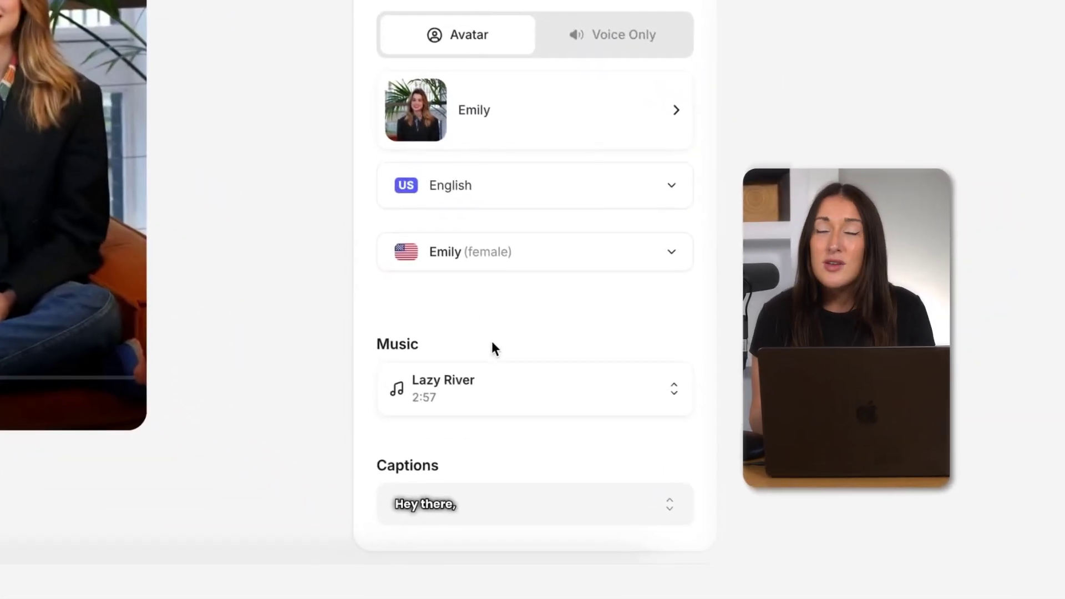
Preview and choose Smooth Hip Hop Track as the background music
{"action": "left_click", "coordinate": [489, 382]}
{"action": "scroll", "coordinate": [606, 207], "scroll_direction": "down", "scroll_amount": 2}
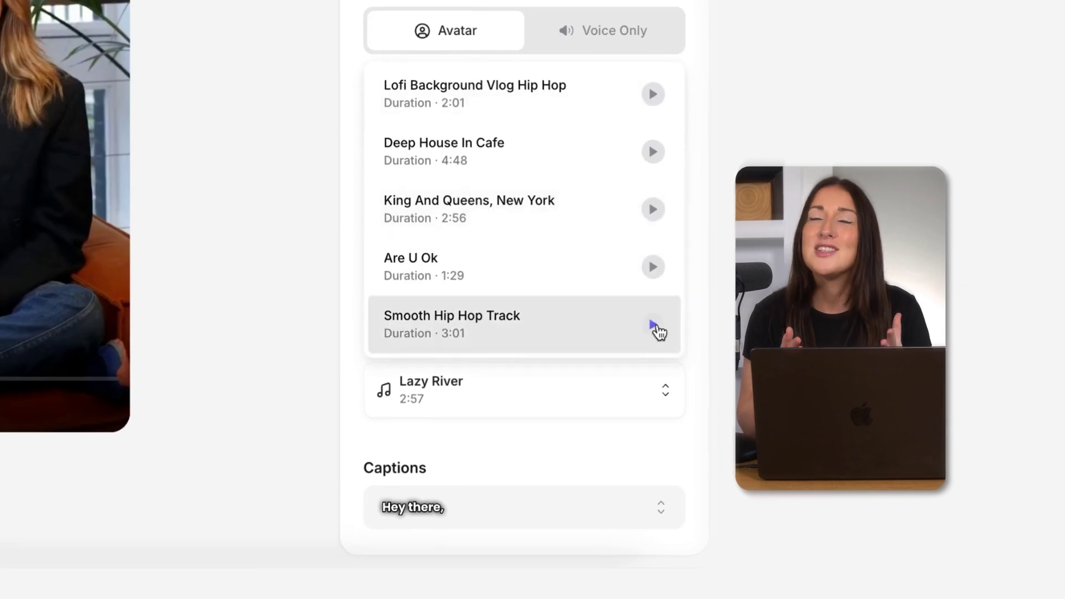
{"action": "left_click", "coordinate": [655, 328]}
{"action": "left_click", "coordinate": [488, 326]}
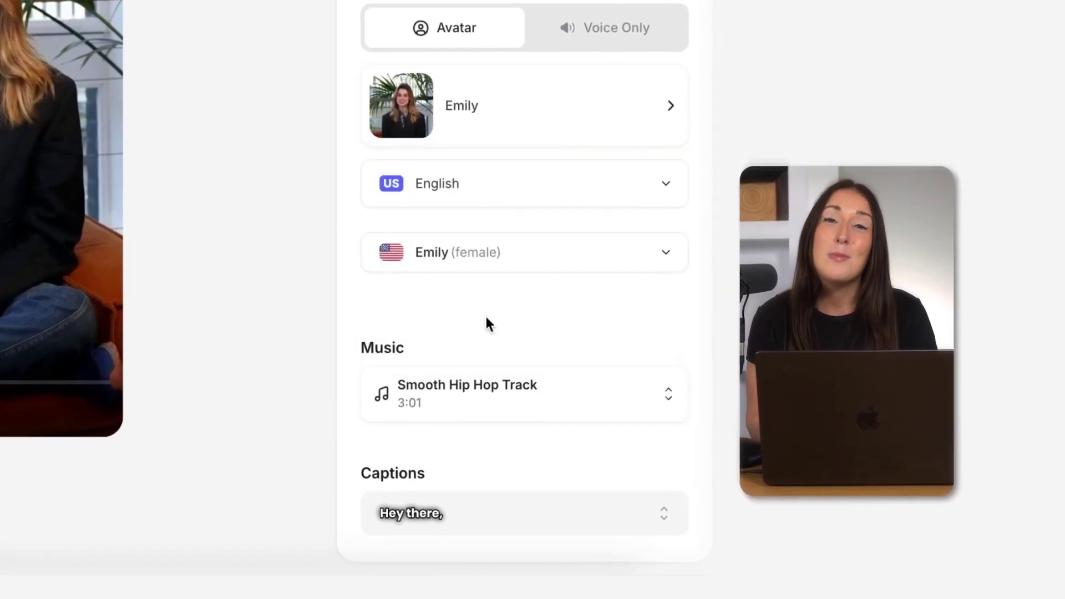
Apply the yellow-on-black Diego caption style
{"action": "left_click", "coordinate": [436, 514]}
{"action": "scroll", "coordinate": [521, 340], "scroll_direction": "down", "scroll_amount": 6}
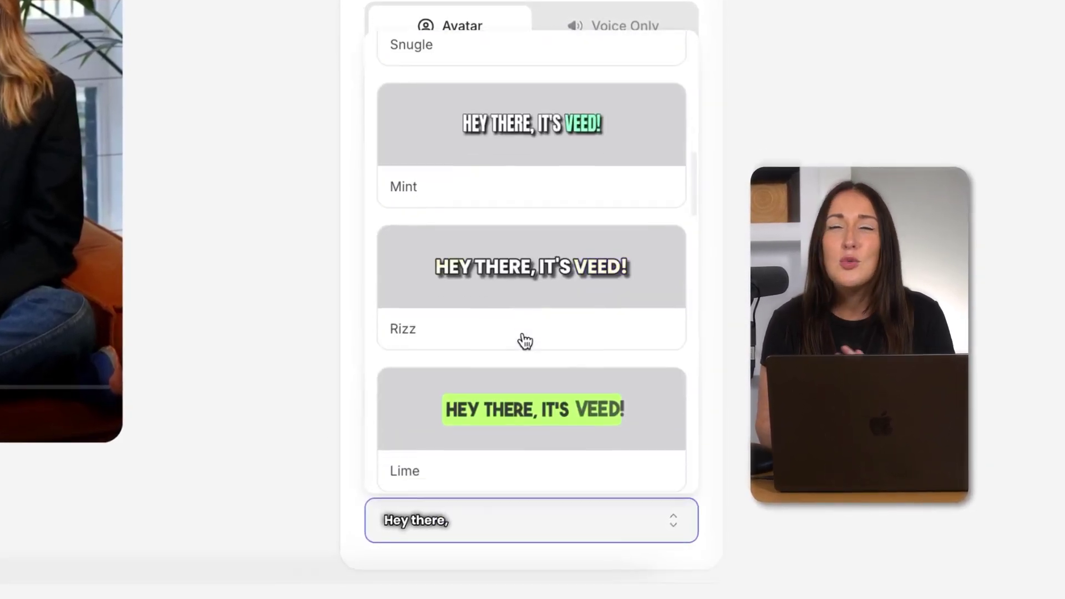
{"action": "scroll", "coordinate": [525, 340], "scroll_direction": "down", "scroll_amount": 10}
{"action": "left_click", "coordinate": [528, 342]}
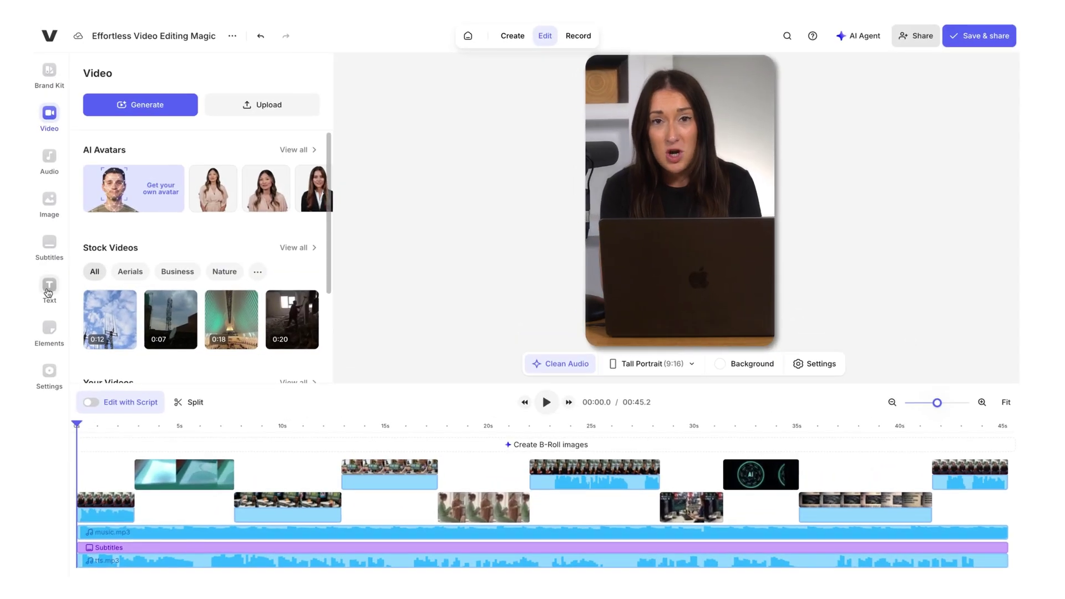
Add a two-line title reading 'CALLING ALL' / 'MARKETERS'
{"action": "left_click", "coordinate": [49, 293]}
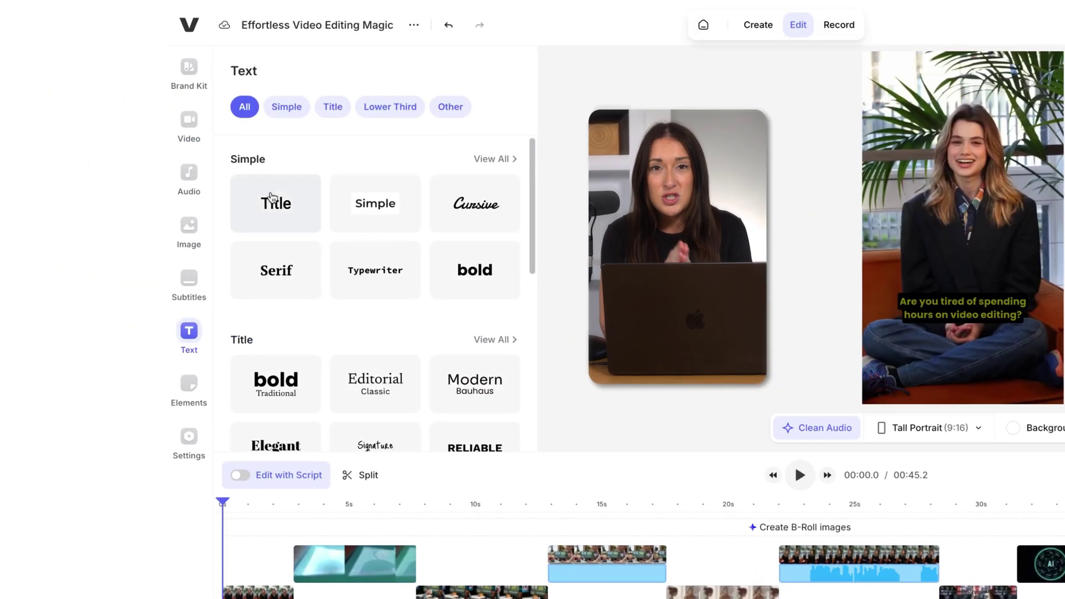
{"action": "left_click", "coordinate": [123, 179]}
{"action": "type", "text": "CALLING ALL"}
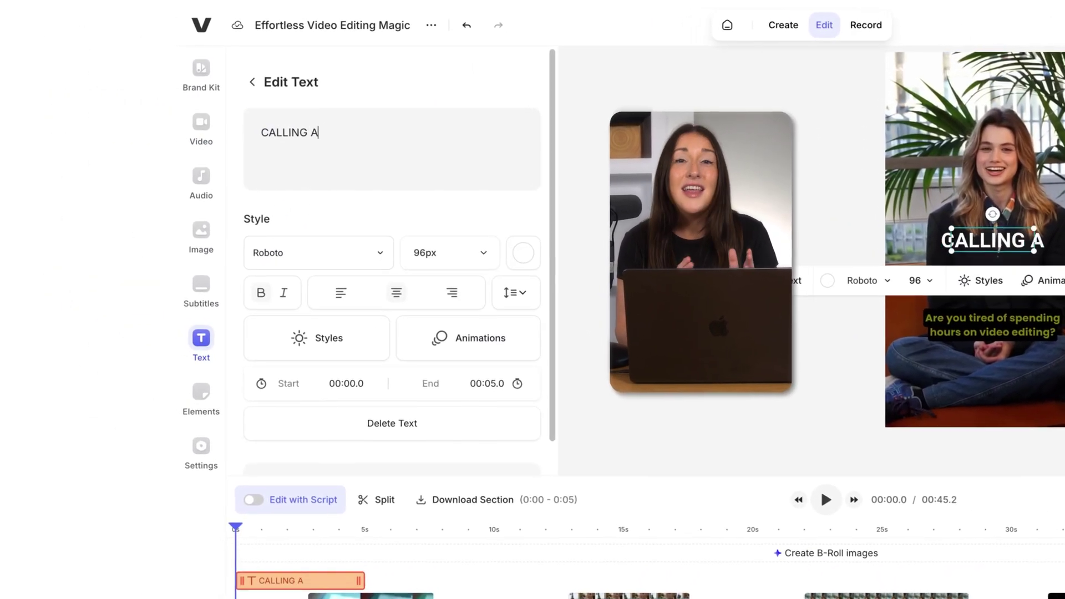
{"action": "key", "text": "Return"}
{"action": "type", "text": "MARKETERS"}
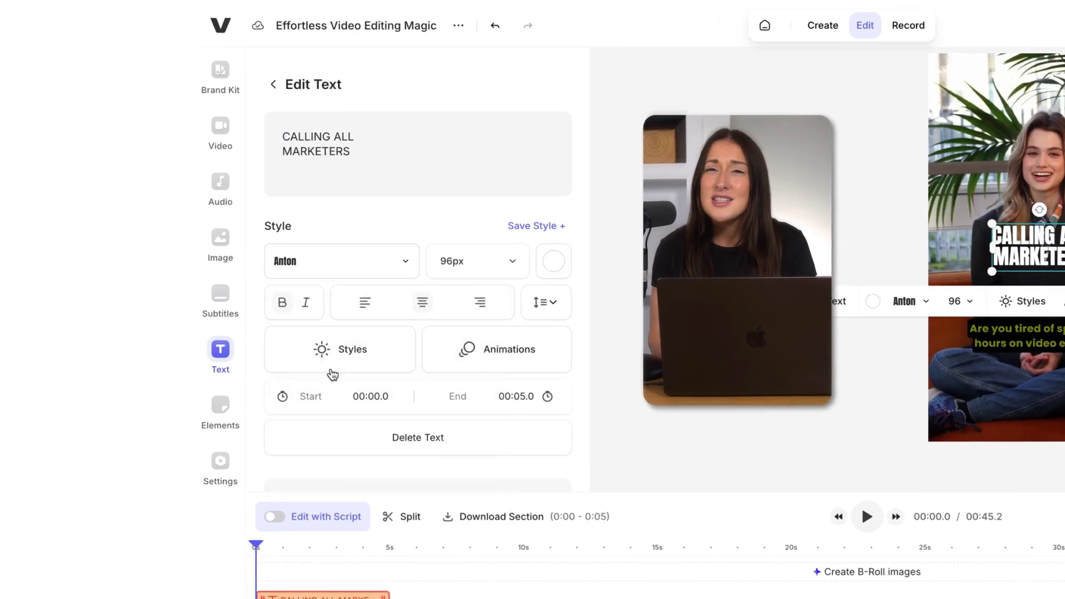
Make the title text yellow and give it a Fade out animation
{"action": "left_click", "coordinate": [332, 345]}
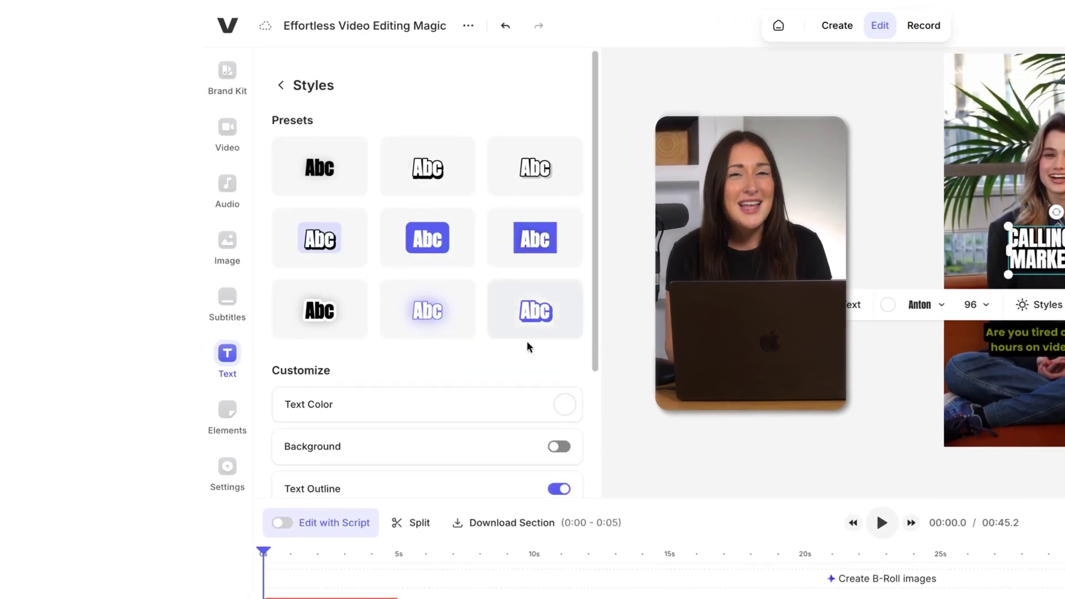
{"action": "left_click", "coordinate": [543, 395]}
{"action": "left_click", "coordinate": [372, 503]}
{"action": "left_click", "coordinate": [295, 86]}
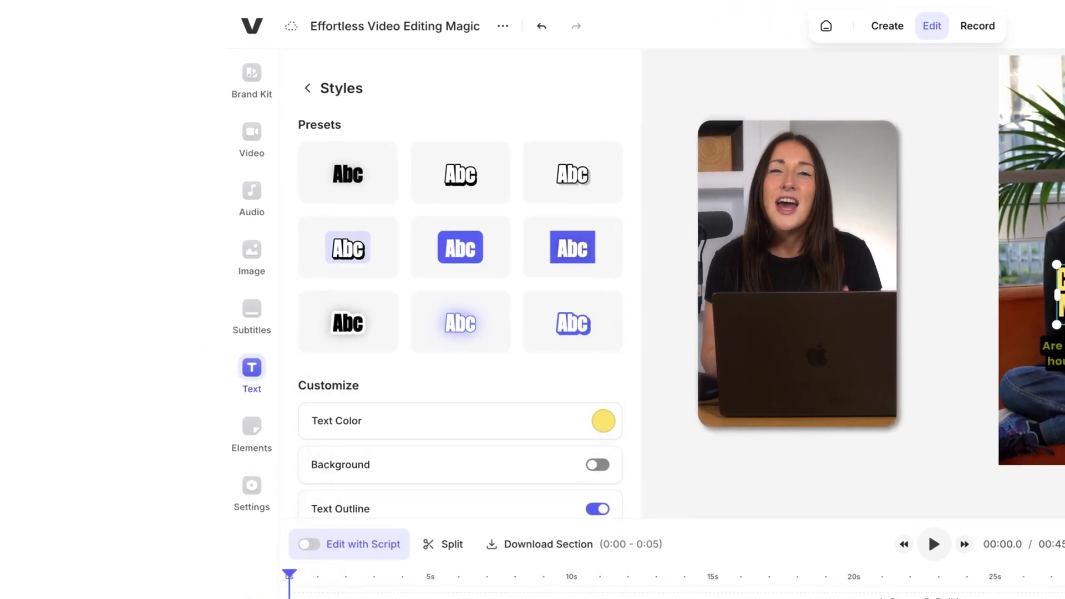
{"action": "left_click", "coordinate": [295, 86]}
{"action": "left_click", "coordinate": [532, 361]}
{"action": "left_click", "coordinate": [441, 132]}
{"action": "left_click", "coordinate": [424, 217]}
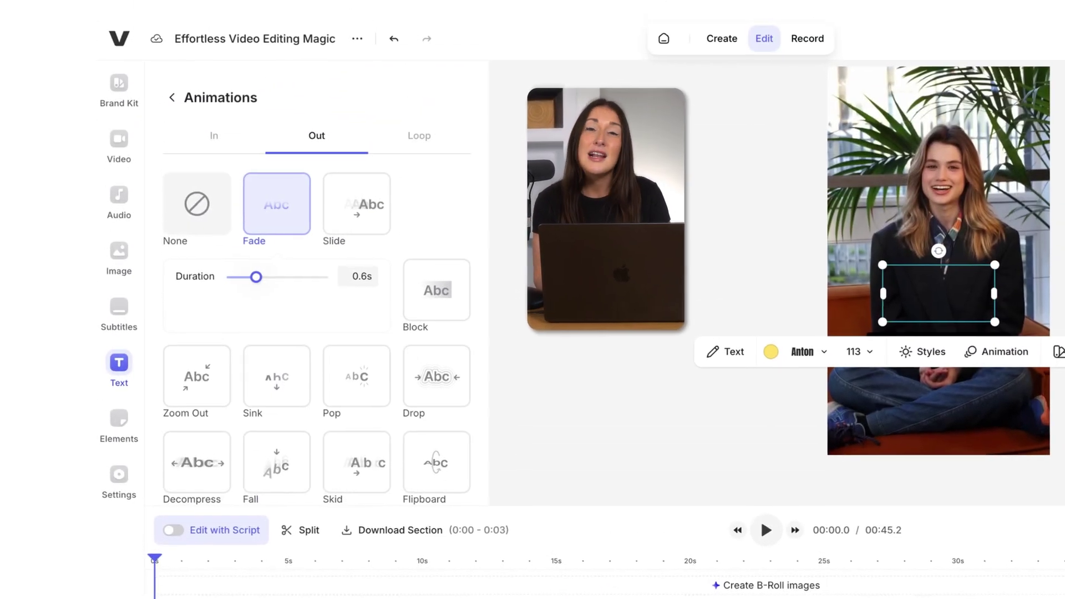
Upload veedhq_logo.jpeg to the Brand Kit images and add it to the video
{"action": "left_click", "coordinate": [125, 84]}
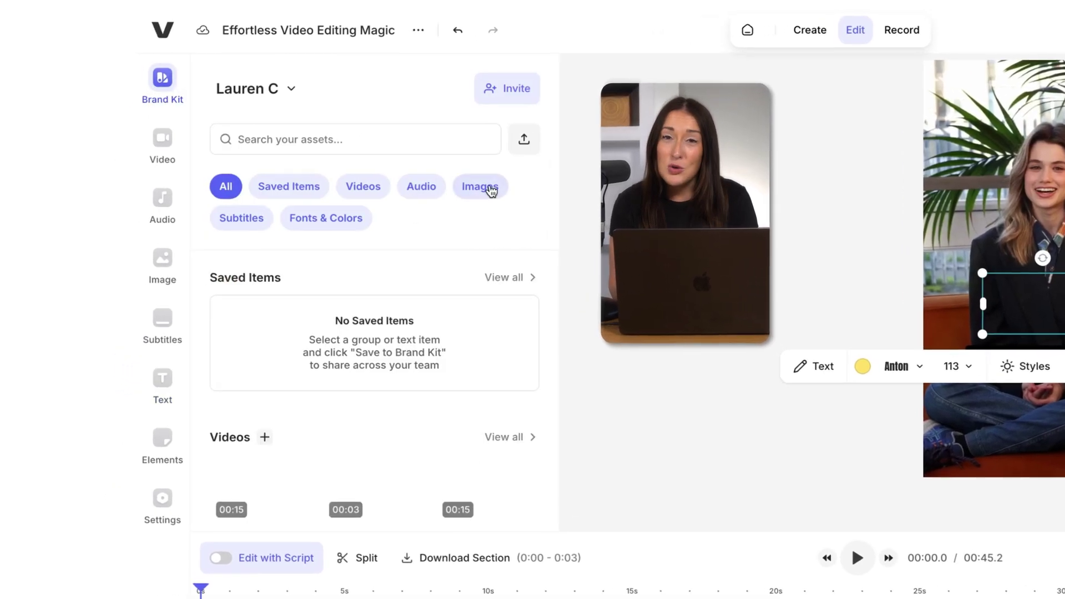
{"action": "left_click", "coordinate": [431, 180]}
{"action": "type", "text": "VEED LOGO"}
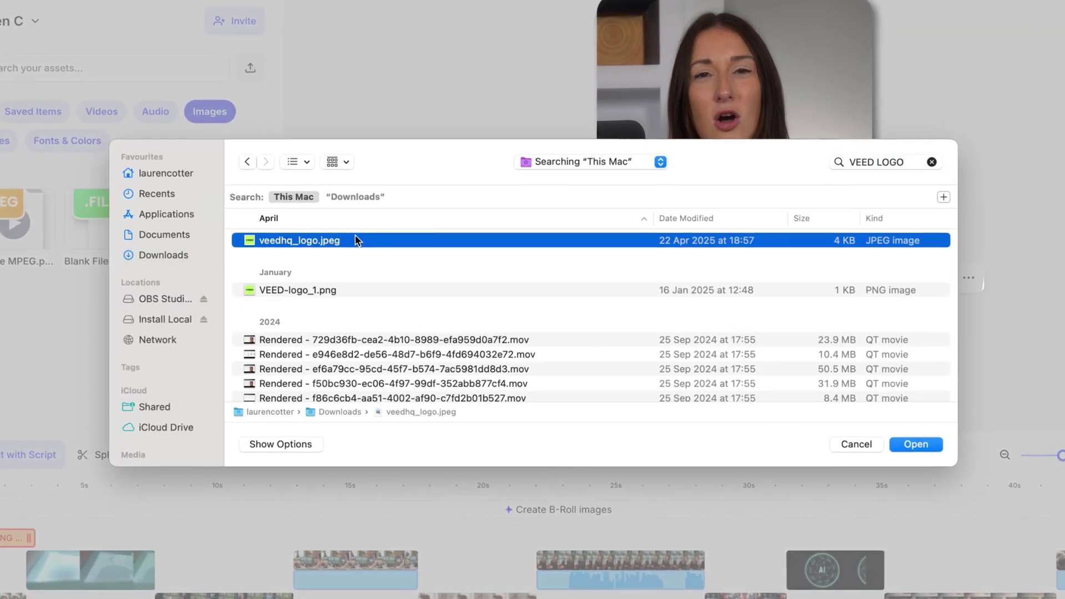
{"action": "key", "text": "Return"}
{"action": "left_click", "coordinate": [665, 465]}
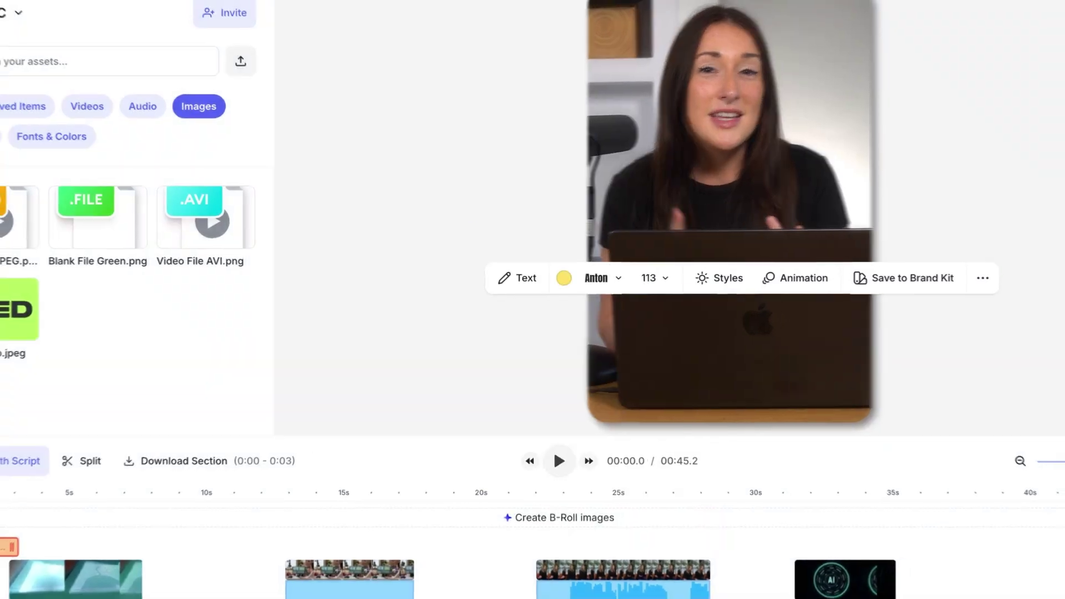
{"action": "left_click", "coordinate": [124, 314]}
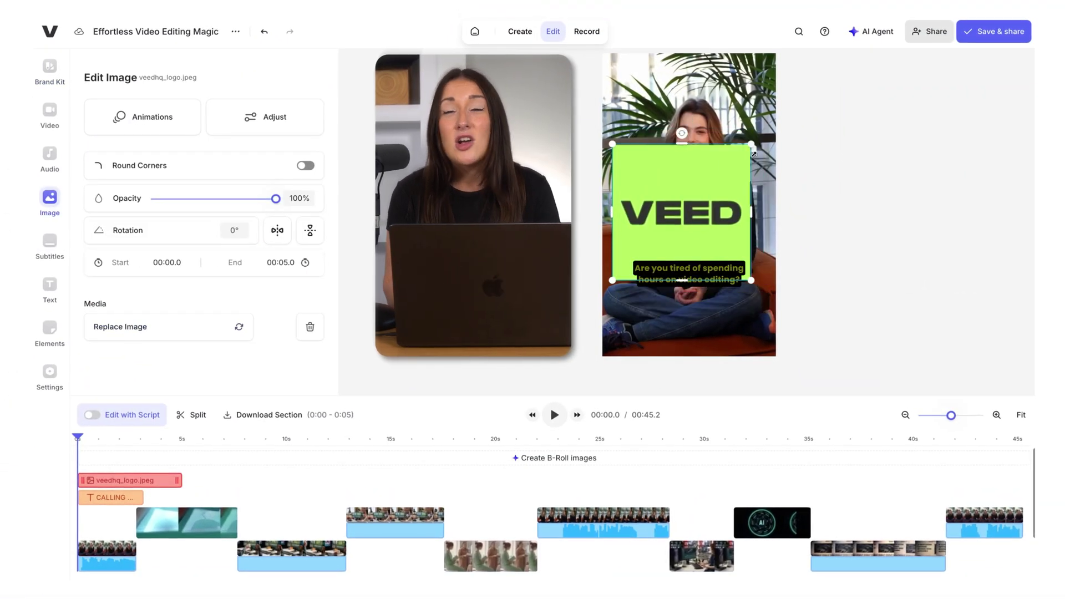
Shrink the logo to the top-right, round its corners, fade it out, and extend it across the timeline
{"action": "left_click_drag", "start_coordinate": [753, 155], "coordinate": [766, 69]}
{"action": "left_click", "coordinate": [306, 166]}
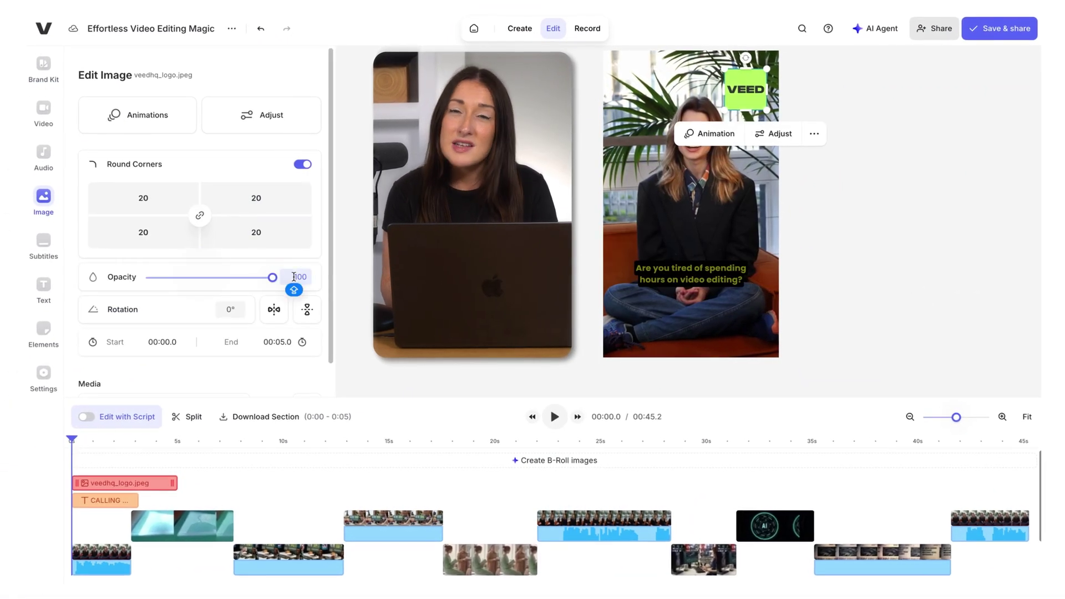
{"action": "left_click", "coordinate": [137, 115]}
{"action": "left_click", "coordinate": [170, 105]}
{"action": "left_click", "coordinate": [163, 174]}
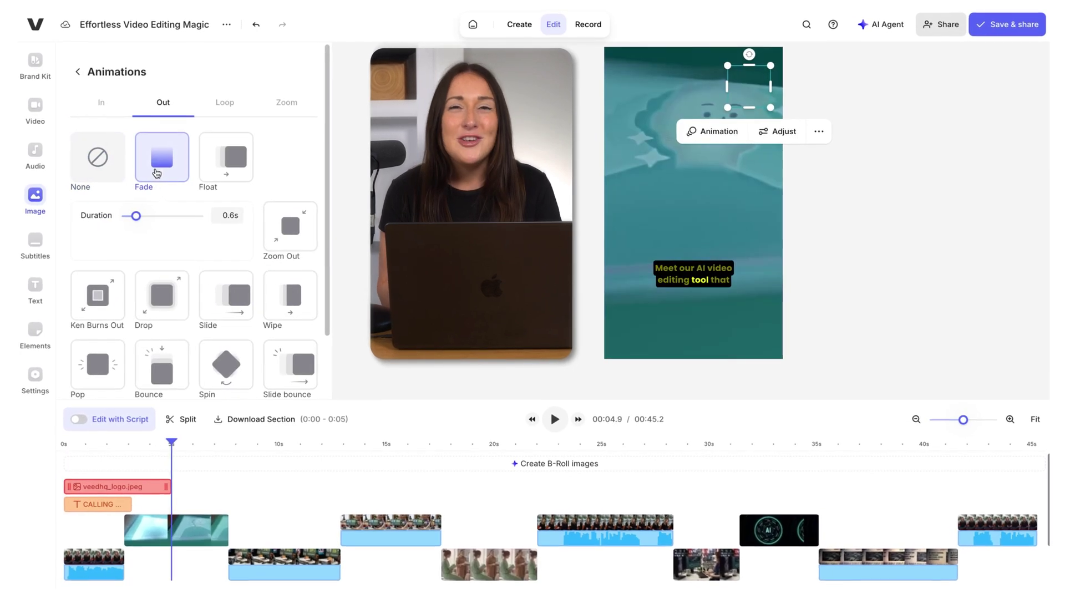
{"action": "left_click_drag", "start_coordinate": [166, 487], "coordinate": [1046, 491]}
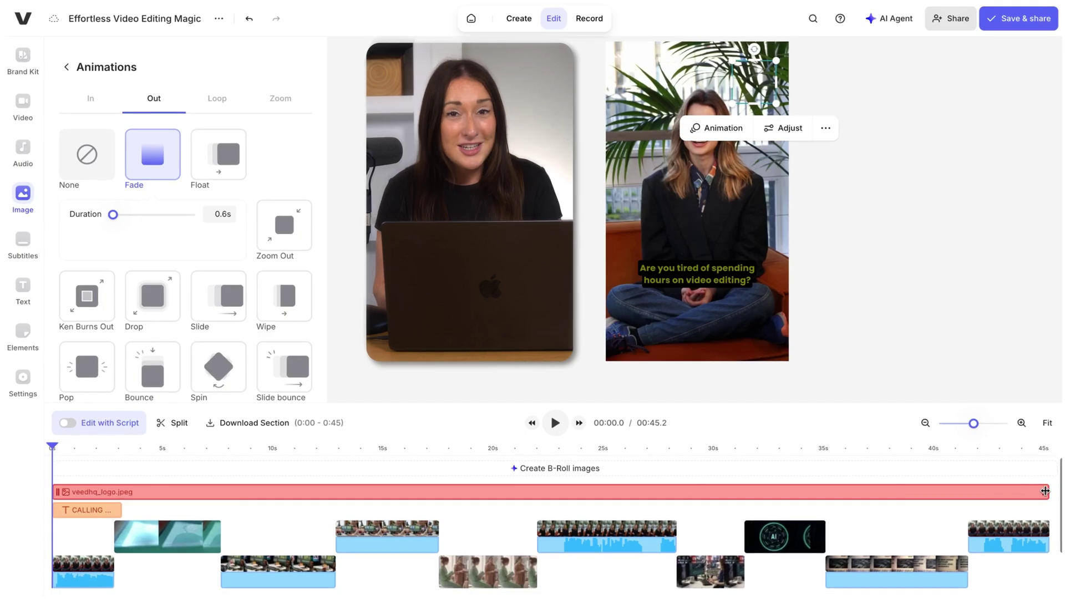
Open the Save & share export options for the 45-second video
{"action": "left_click", "coordinate": [1019, 19]}
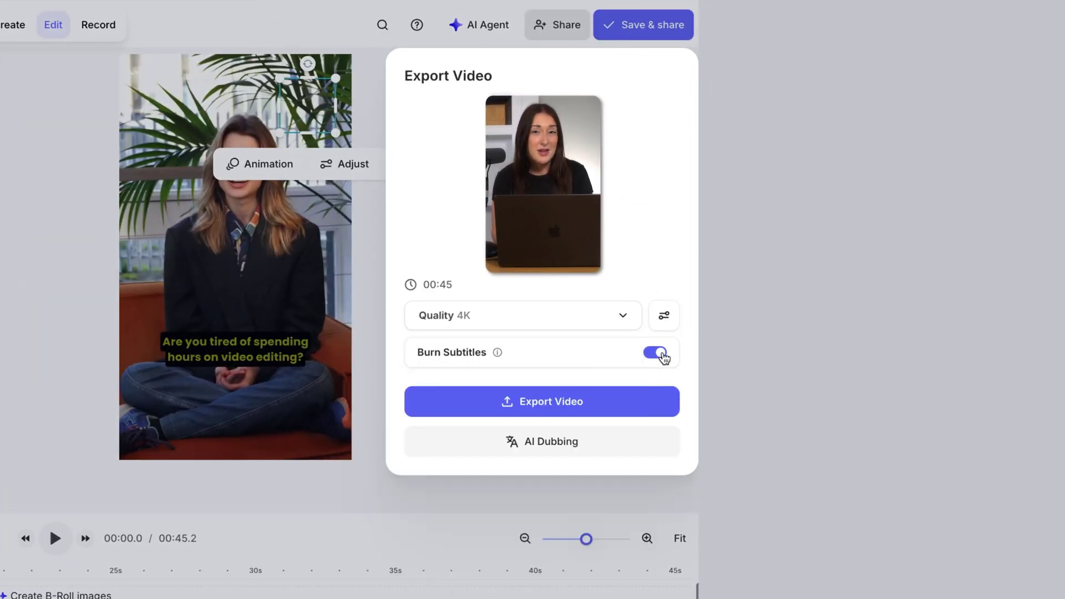